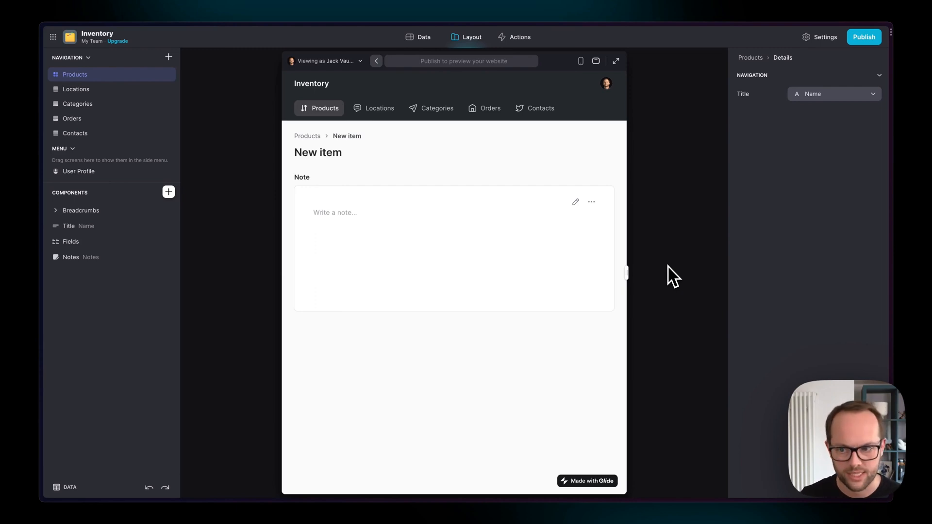
Examine the Notes component's data and action settings, and open the note's options in the preview.
{"action": "left_click", "coordinate": [89, 260]}
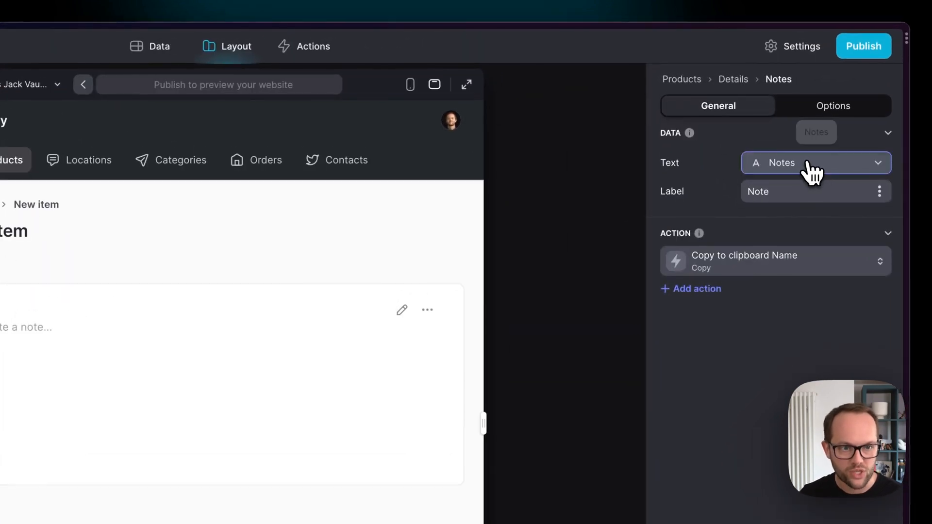
{"action": "left_click", "coordinate": [830, 111]}
{"action": "left_click", "coordinate": [830, 111]}
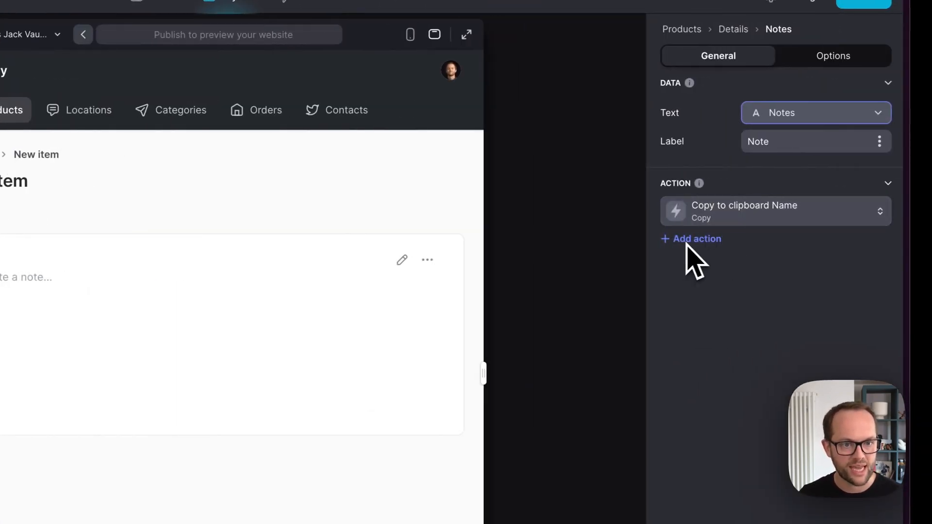
{"action": "left_click", "coordinate": [429, 262]}
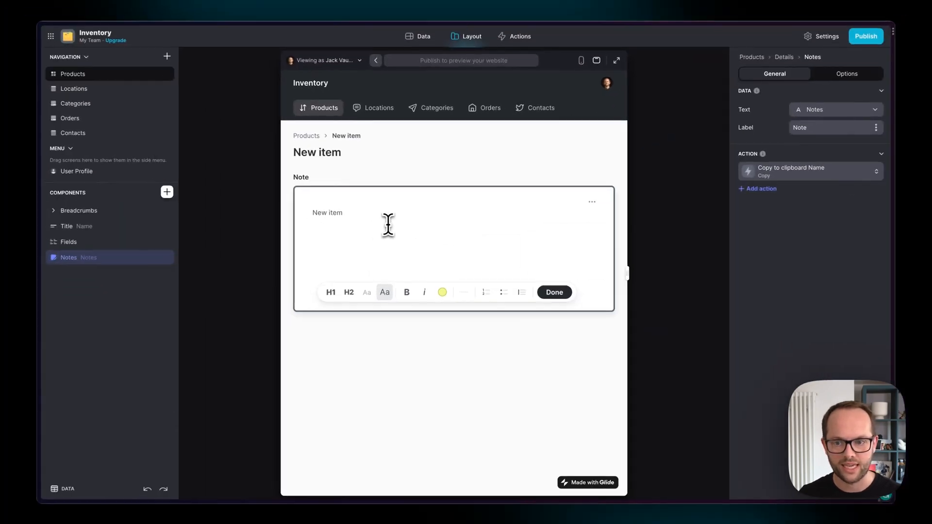
Try the note's menu action with sample text "asdfasdfasdf" and leave the note empty.
{"action": "key", "text": "ctrl+a"}
{"action": "type", "text": "asdfasdfasdf"}
{"action": "left_click", "coordinate": [591, 202]}
{"action": "left_click", "coordinate": [558, 224]}
{"action": "left_click", "coordinate": [544, 229]}
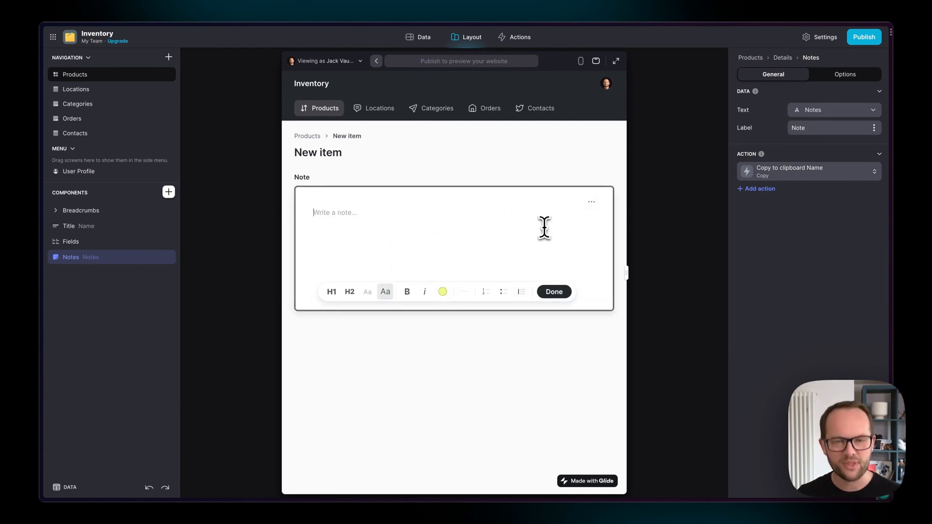
{"action": "left_click", "coordinate": [527, 149]}
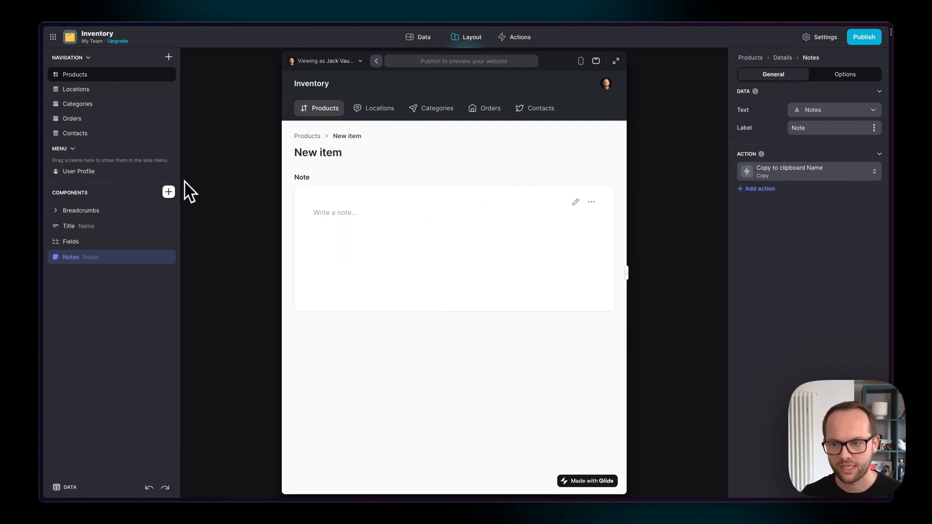
Add a Button Block component below the note and set its style to Tiles.
{"action": "left_click", "coordinate": [169, 192]}
{"action": "type", "text": "butto"}
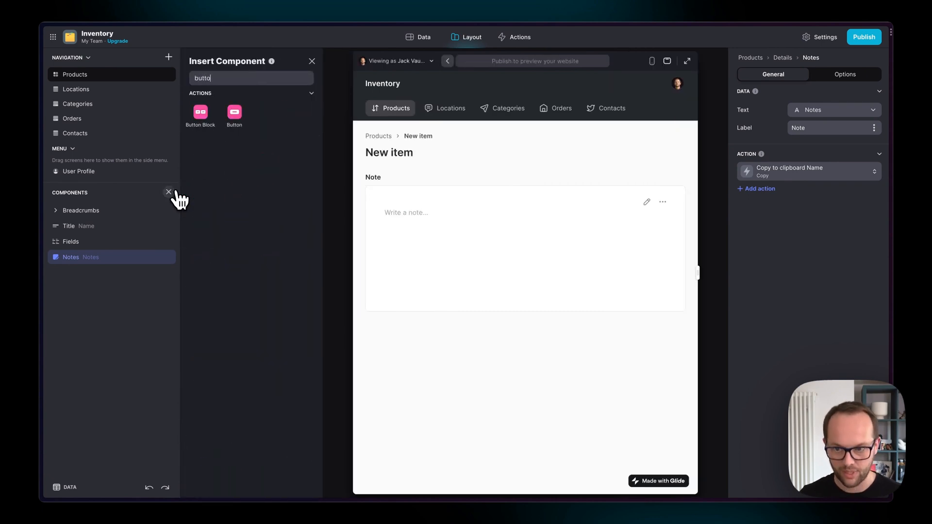
{"action": "left_click", "coordinate": [234, 114]}
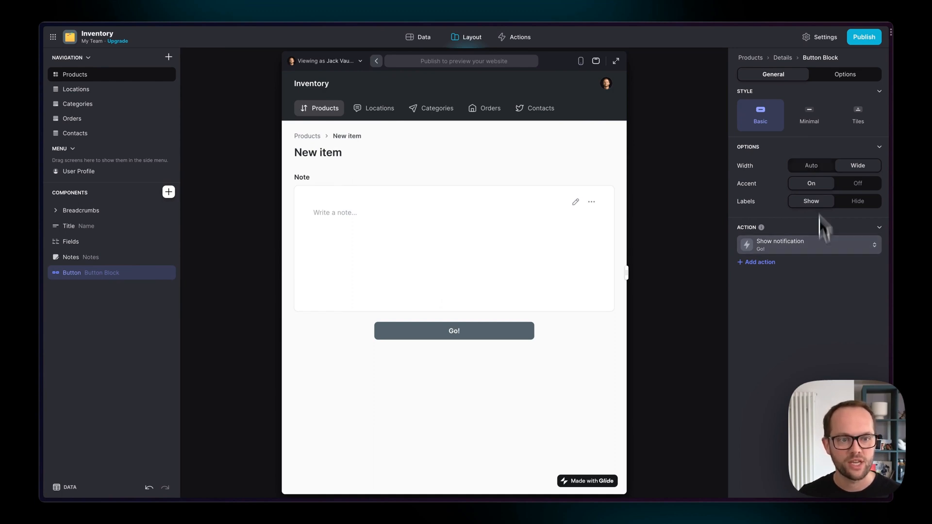
{"action": "left_click", "coordinate": [810, 119]}
{"action": "left_click", "coordinate": [852, 117]}
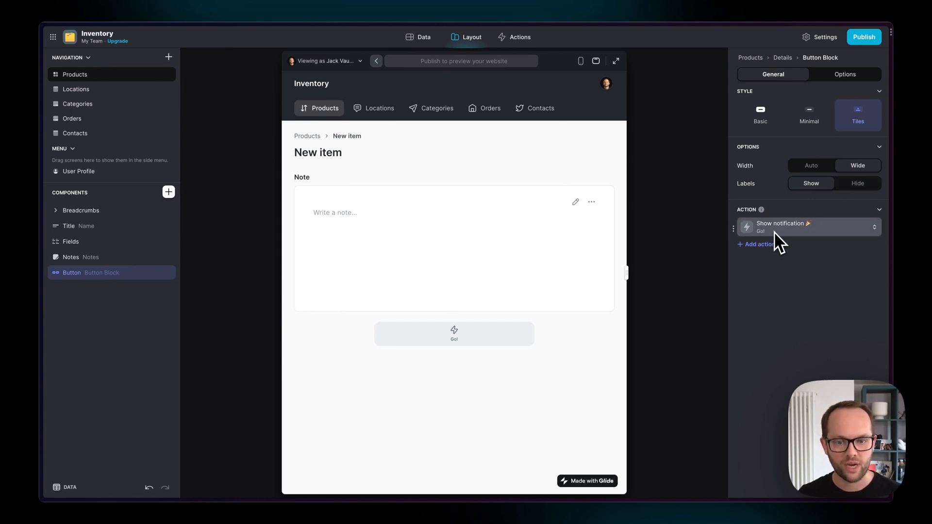
Test the Go! button's notification in the app preview.
{"action": "left_click", "coordinate": [431, 343]}
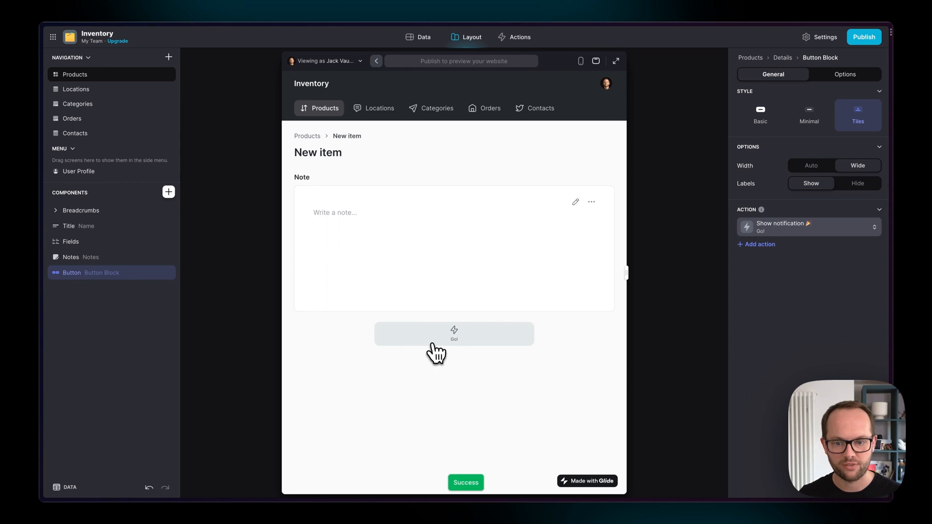
{"action": "left_click", "coordinate": [467, 335]}
{"action": "left_click", "coordinate": [474, 335]}
Examine the action types offered for the Go! button in its action configuration.
{"action": "left_click", "coordinate": [834, 235]}
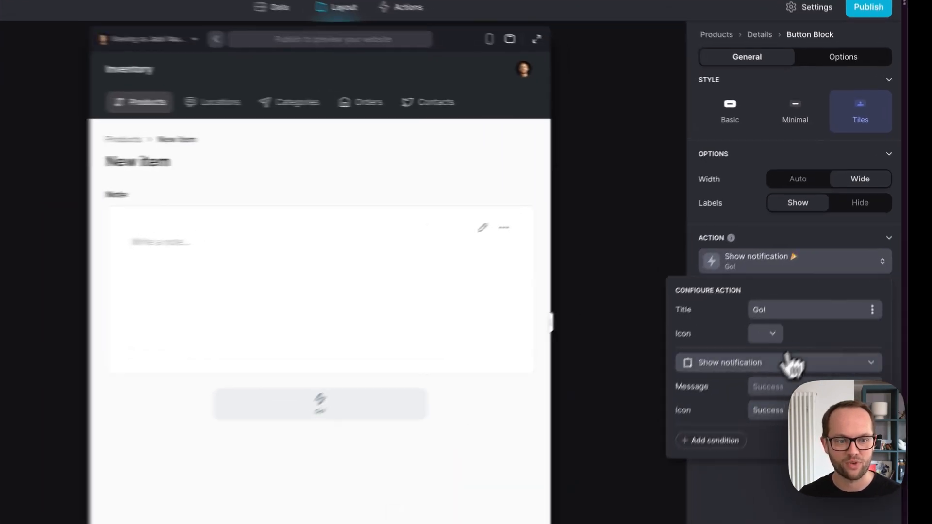
{"action": "left_click", "coordinate": [756, 366]}
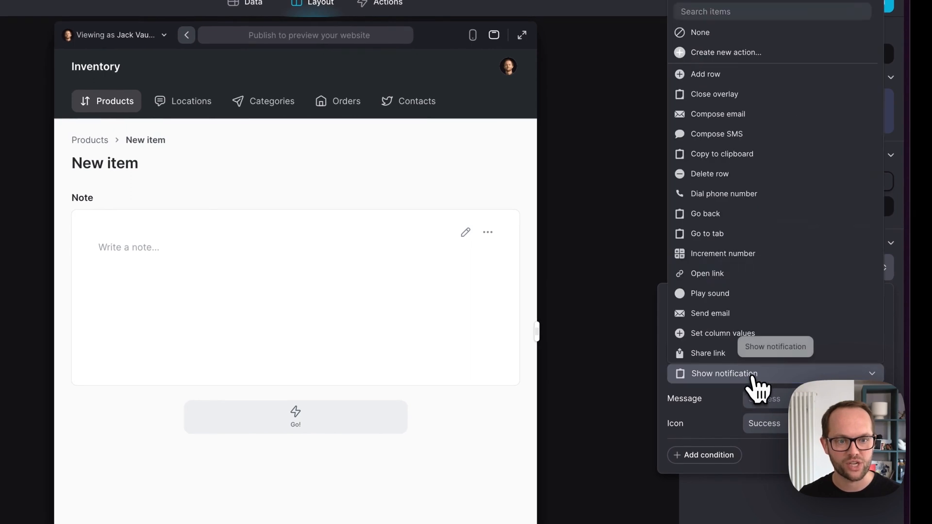
{"action": "left_click", "coordinate": [753, 378]}
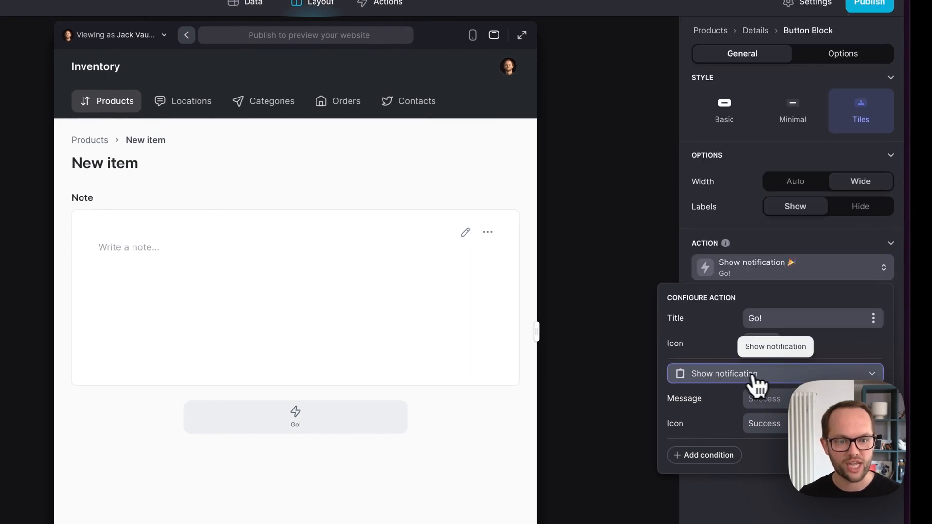
{"action": "left_click", "coordinate": [754, 376]}
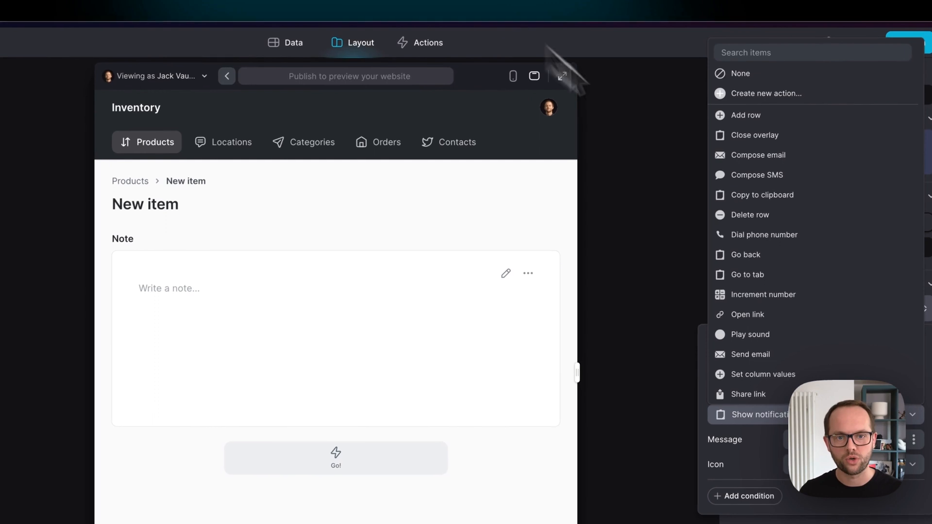
{"action": "left_click", "coordinate": [619, 79]}
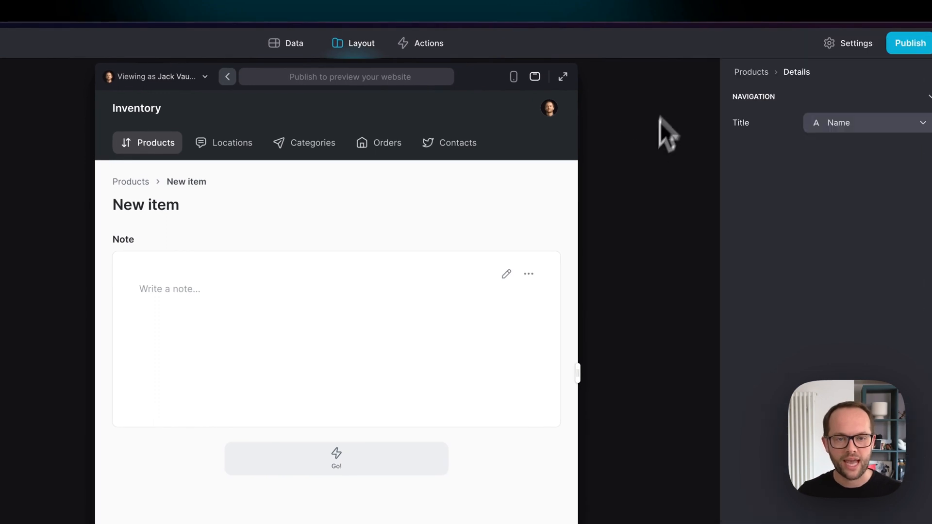
Switch the preview to phone view and change the Go! button's action to Compose SMS.
{"action": "left_click", "coordinate": [513, 76]}
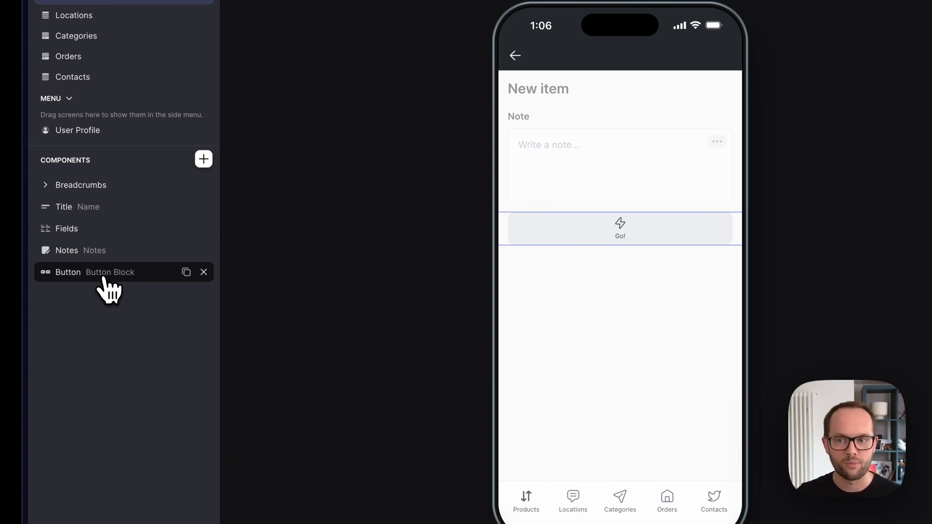
{"action": "left_click", "coordinate": [103, 278]}
{"action": "left_click", "coordinate": [758, 250]}
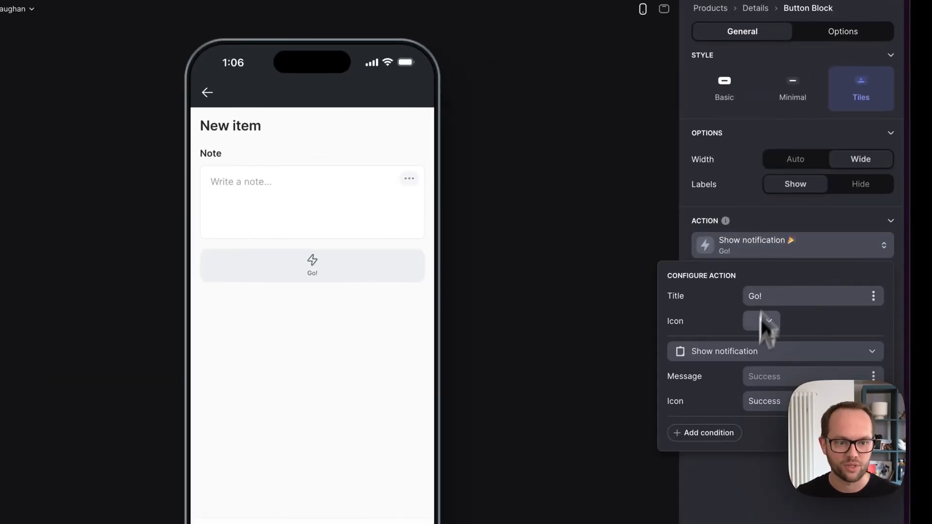
{"action": "left_click", "coordinate": [728, 351]}
{"action": "left_click", "coordinate": [743, 111]}
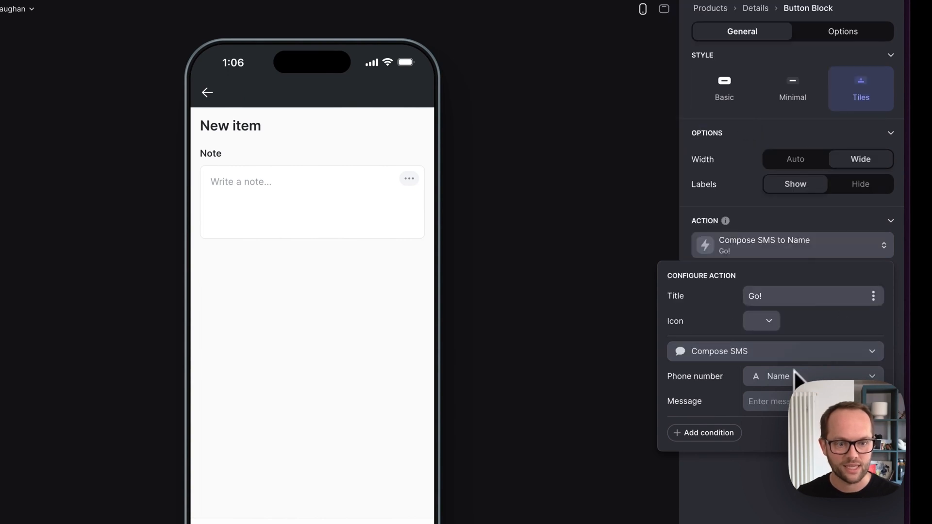
{"action": "left_click", "coordinate": [781, 382]}
{"action": "left_click", "coordinate": [785, 382]}
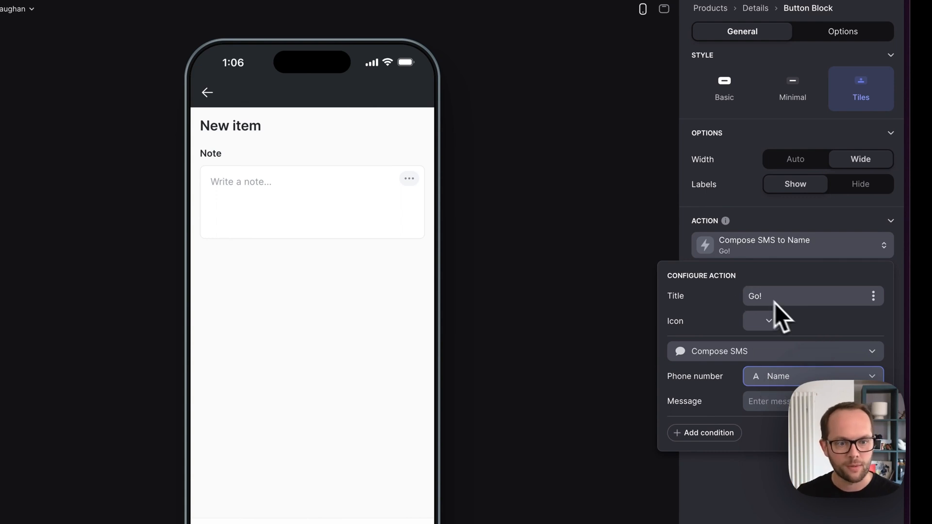
Examine the full list of built-in actions and integrations available for the button's action.
{"action": "left_click", "coordinate": [765, 354]}
{"action": "scroll", "coordinate": [771, 340], "scroll_direction": "down", "scroll_amount": 5}
{"action": "scroll", "coordinate": [759, 136], "scroll_direction": "up", "scroll_amount": 5}
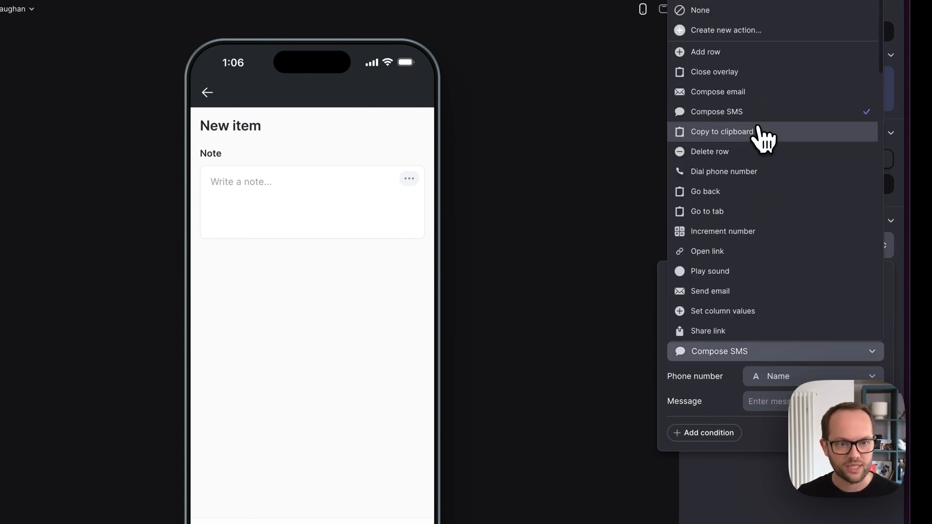
{"action": "scroll", "coordinate": [755, 277], "scroll_direction": "down", "scroll_amount": 3}
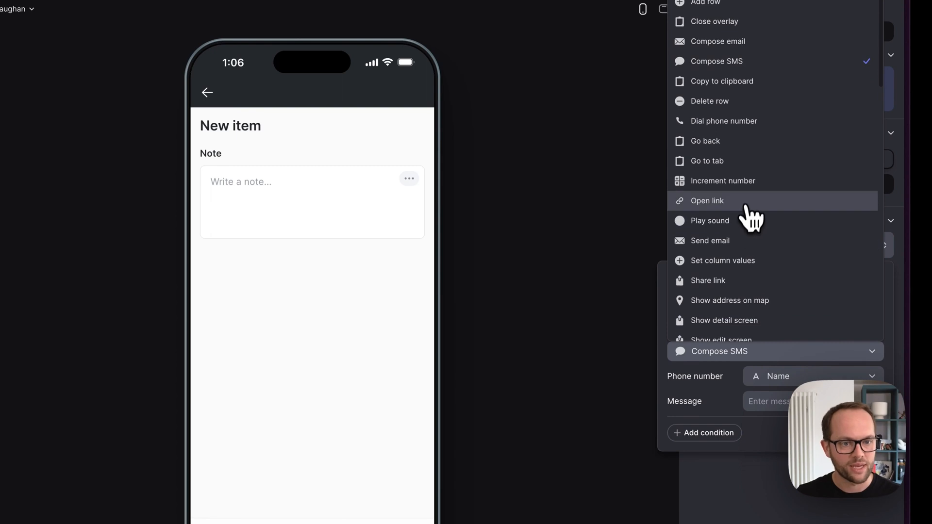
{"action": "scroll", "coordinate": [753, 213], "scroll_direction": "down", "scroll_amount": 1}
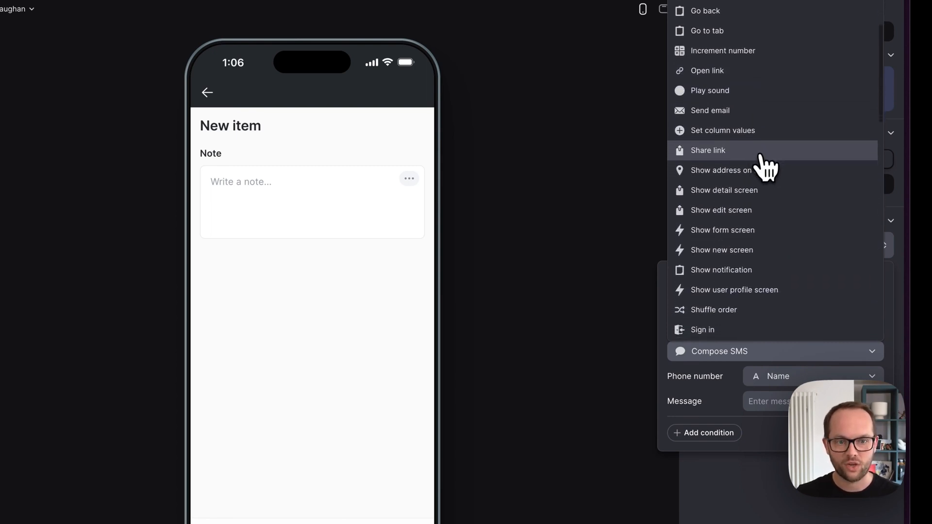
{"action": "scroll", "coordinate": [759, 224], "scroll_direction": "down", "scroll_amount": 2}
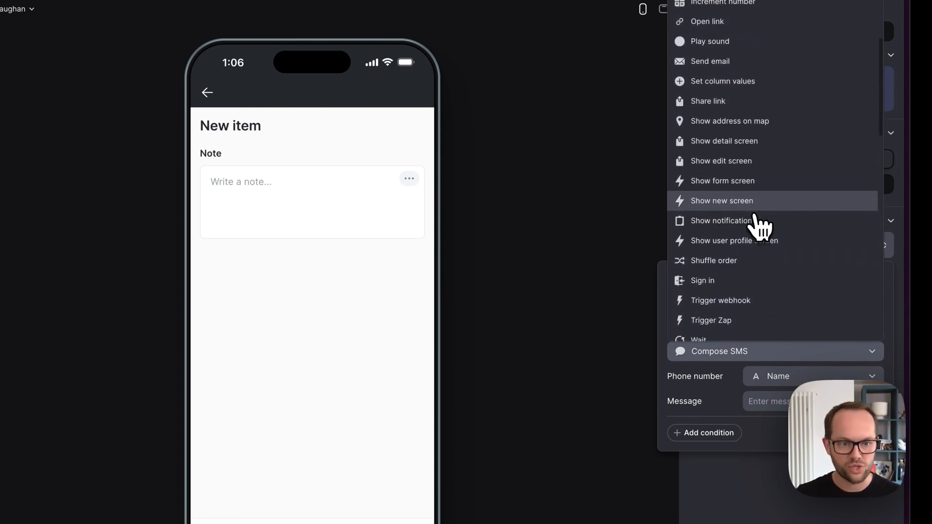
{"action": "scroll", "coordinate": [759, 228], "scroll_direction": "down", "scroll_amount": 1}
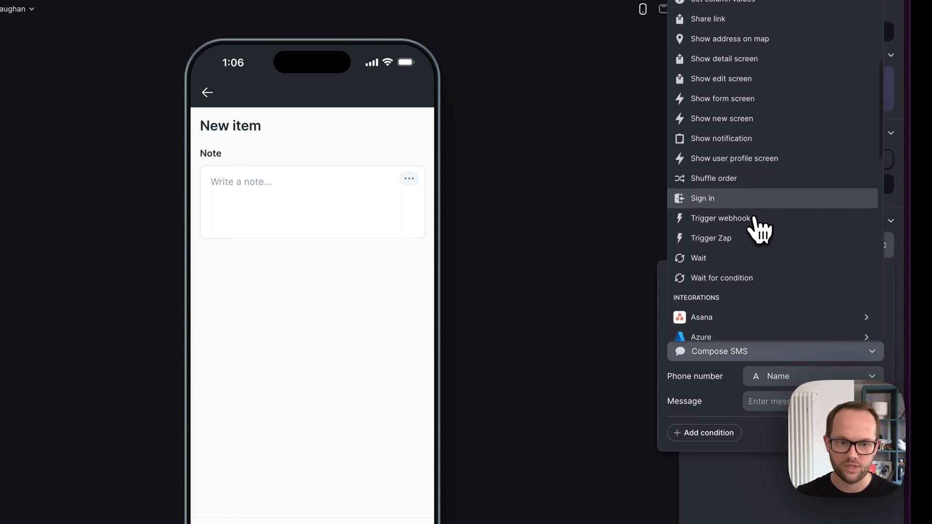
{"action": "scroll", "coordinate": [760, 228], "scroll_direction": "down", "scroll_amount": 3}
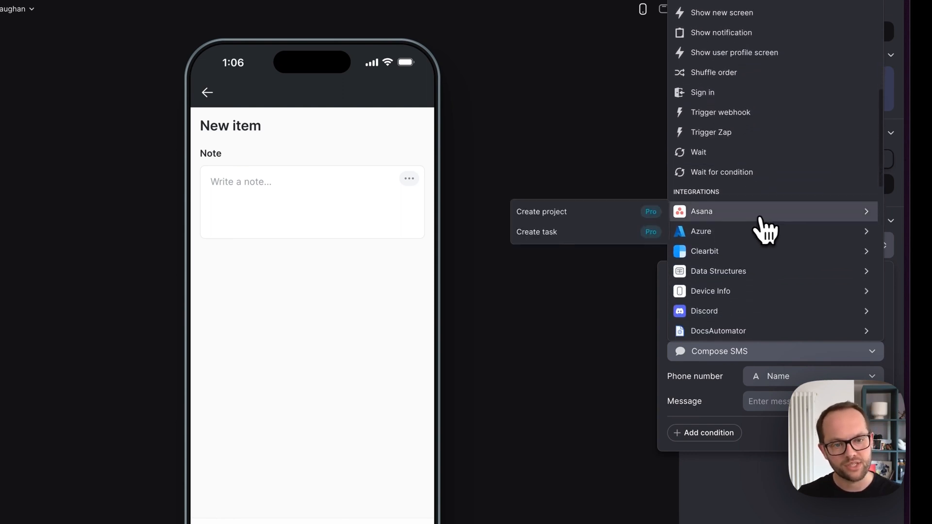
{"action": "scroll", "coordinate": [765, 231], "scroll_direction": "down", "scroll_amount": 1}
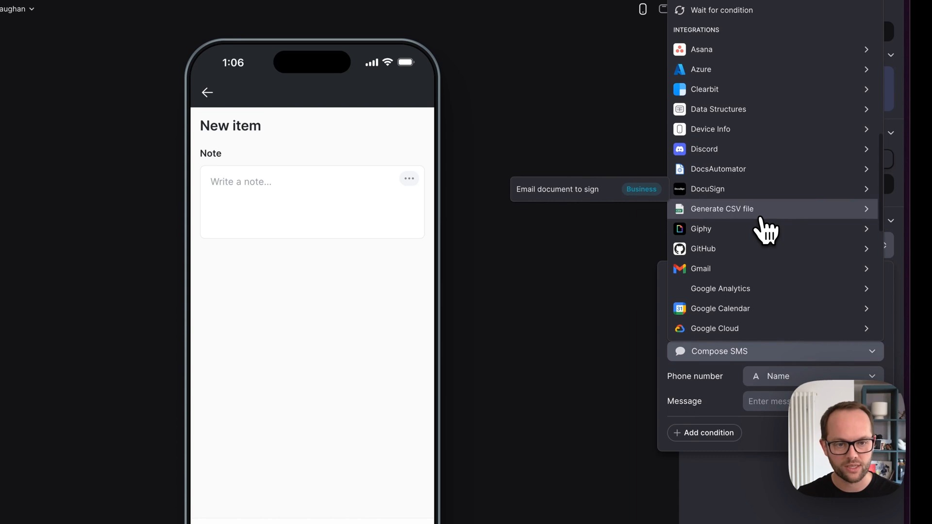
{"action": "mouse_move", "coordinate": [766, 230]}
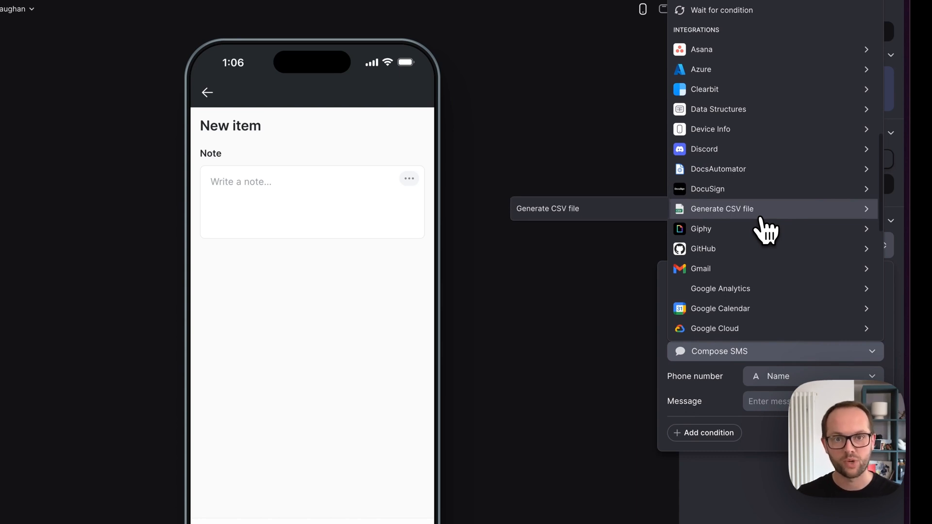
{"action": "scroll", "coordinate": [764, 228], "scroll_direction": "down", "scroll_amount": 2}
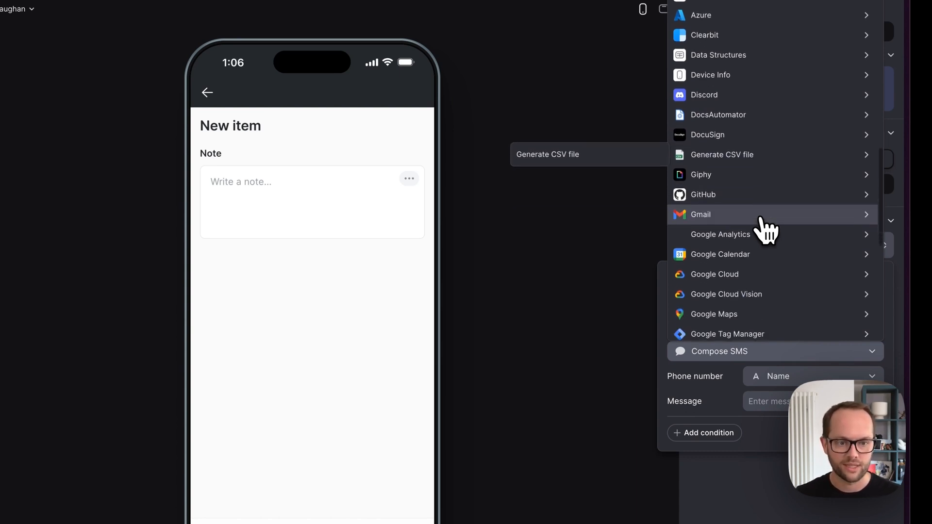
{"action": "scroll", "coordinate": [716, 145], "scroll_direction": "down", "scroll_amount": 2}
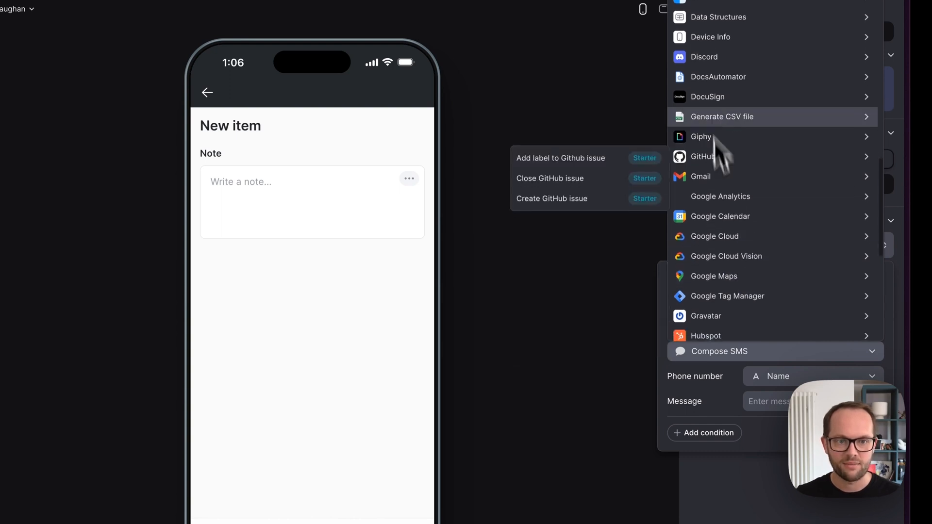
{"action": "scroll", "coordinate": [722, 117], "scroll_direction": "up", "scroll_amount": 11}
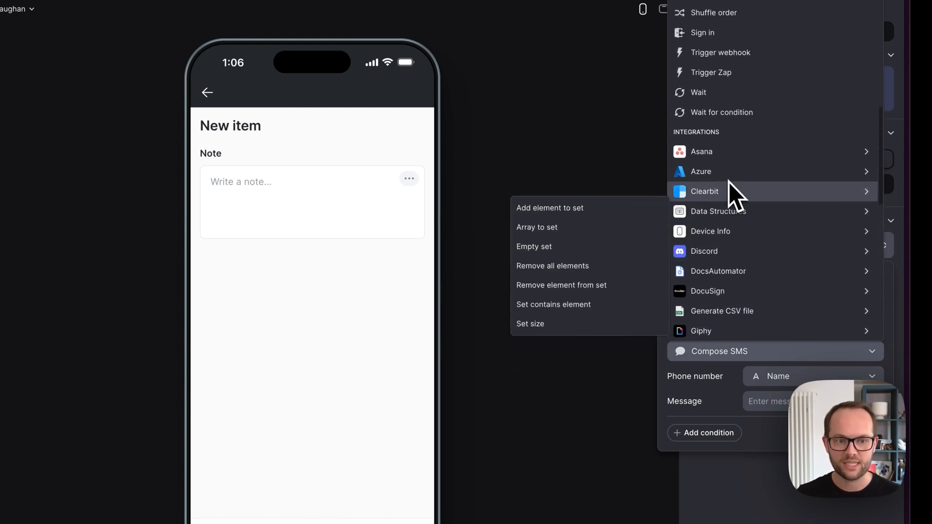
{"action": "scroll", "coordinate": [729, 182], "scroll_direction": "up", "scroll_amount": 7}
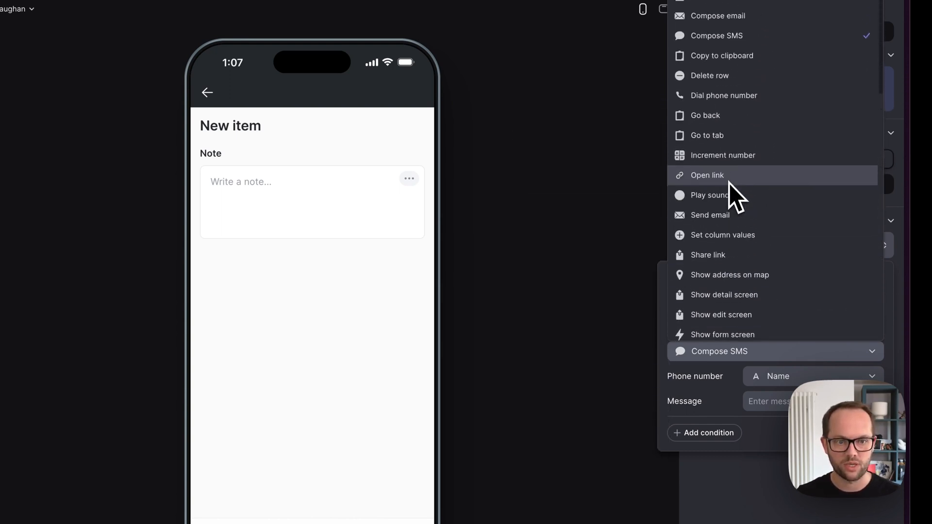
{"action": "left_click", "coordinate": [580, 288]}
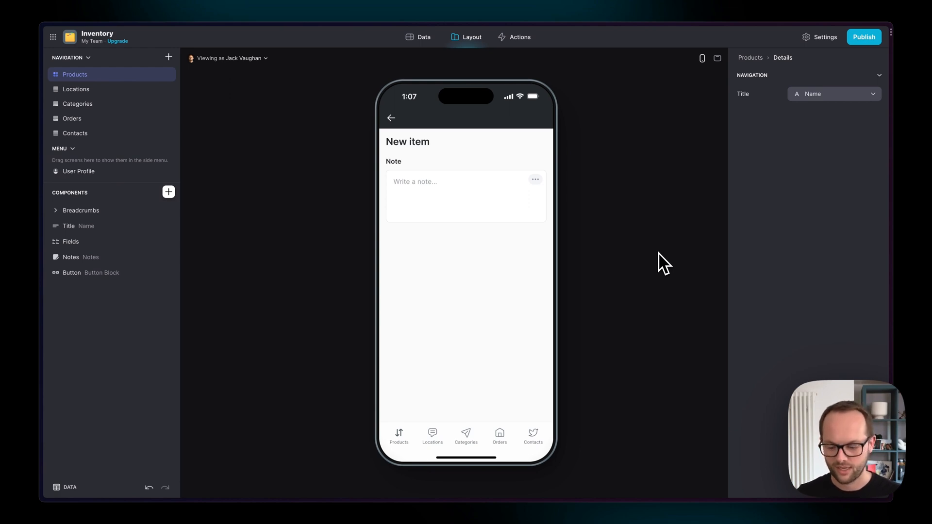
Create a new custom action and set its data source table to Products.
{"action": "left_click", "coordinate": [518, 38]}
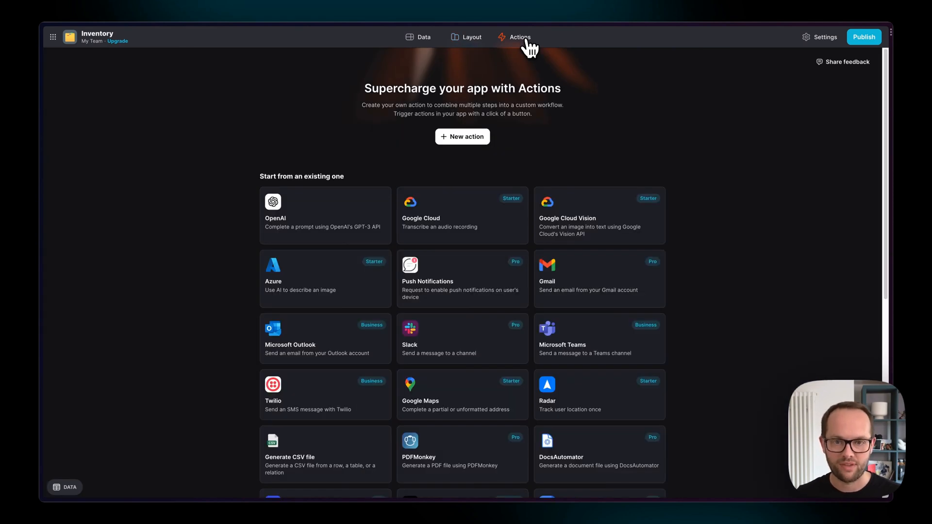
{"action": "left_click", "coordinate": [459, 138]}
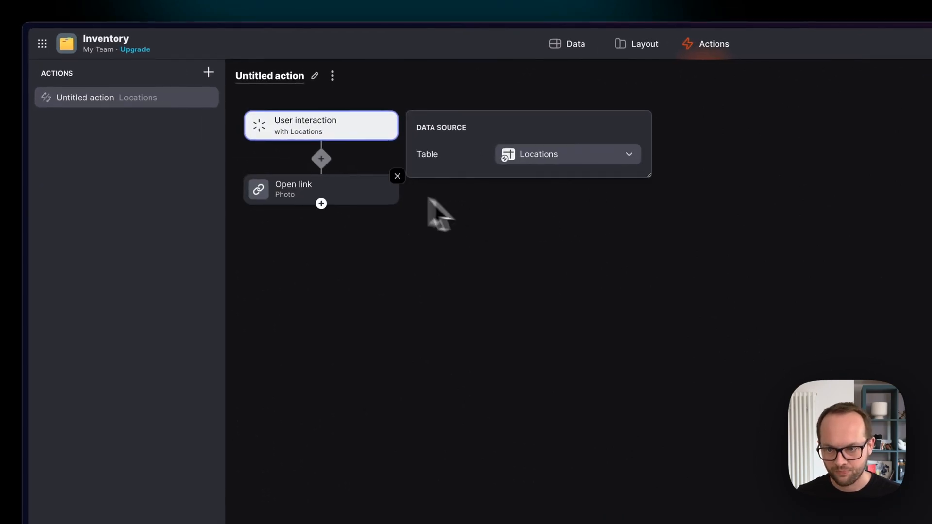
{"action": "left_click", "coordinate": [581, 158]}
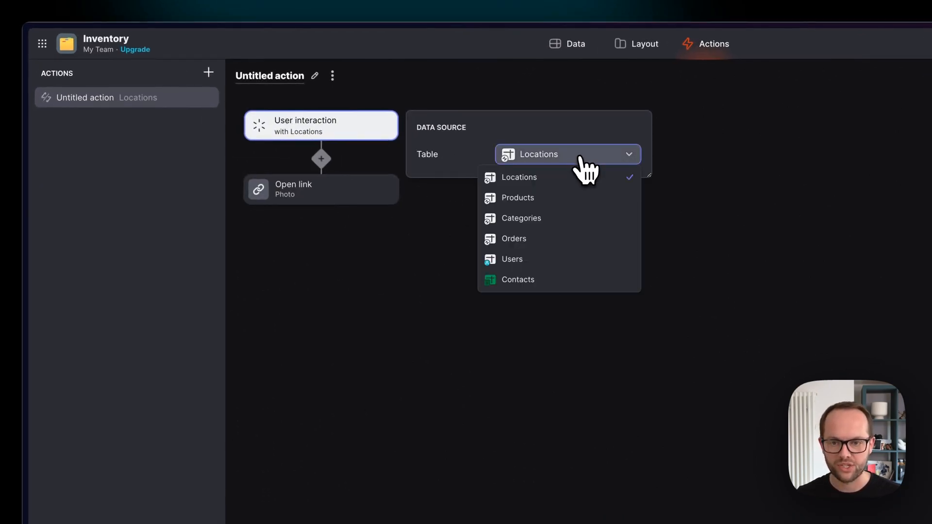
{"action": "left_click", "coordinate": [546, 199]}
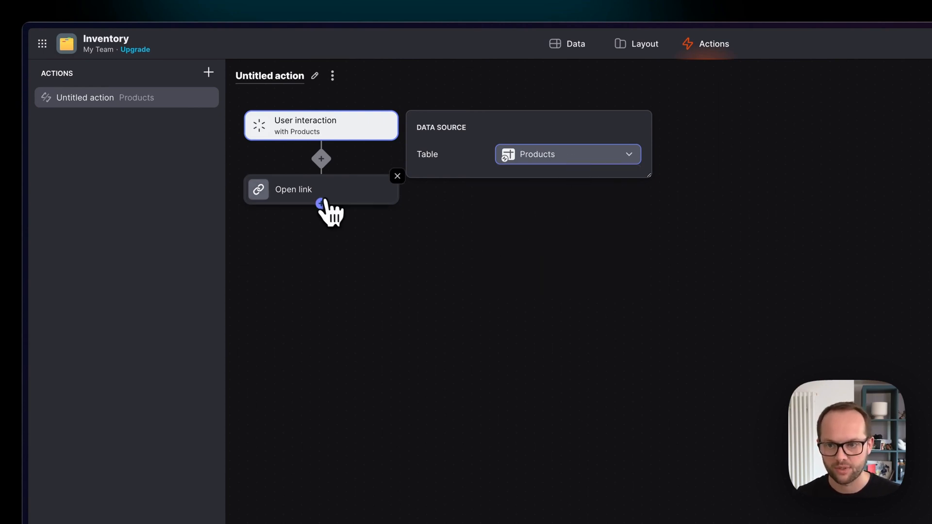
Change the custom action's Open link step to Compose SMS.
{"action": "left_click", "coordinate": [343, 195]}
{"action": "left_click", "coordinate": [338, 254]}
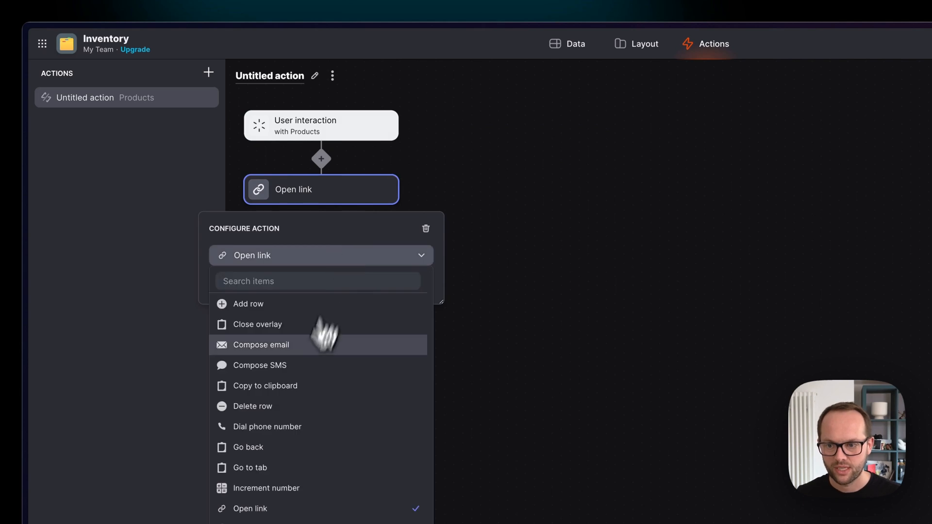
{"action": "left_click", "coordinate": [296, 367]}
{"action": "key", "text": "Escape"}
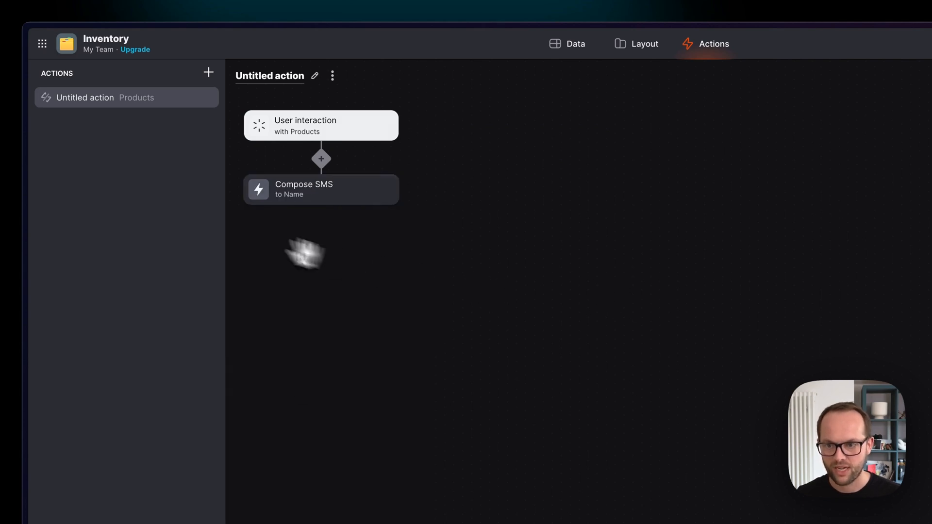
Add a Share link step and a Go back step below Compose SMS in the flow.
{"action": "left_click", "coordinate": [321, 204]}
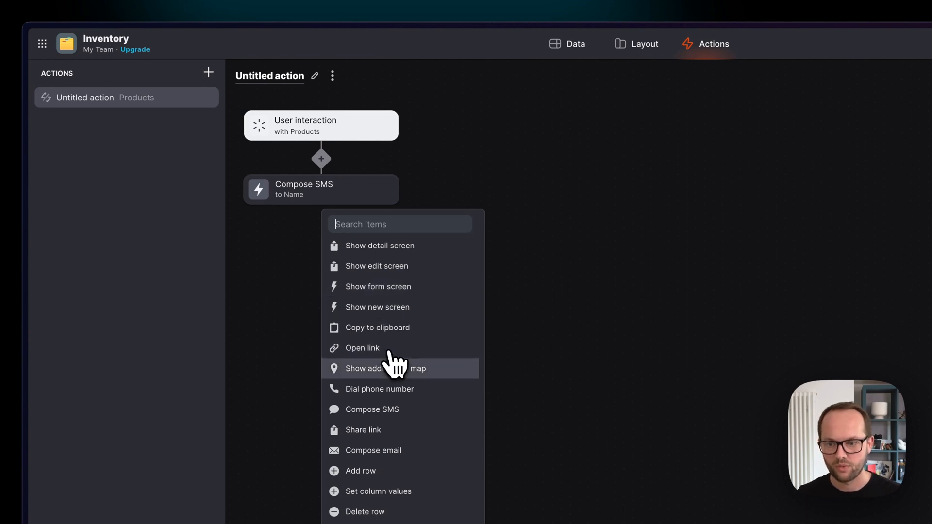
{"action": "left_click", "coordinate": [384, 430]}
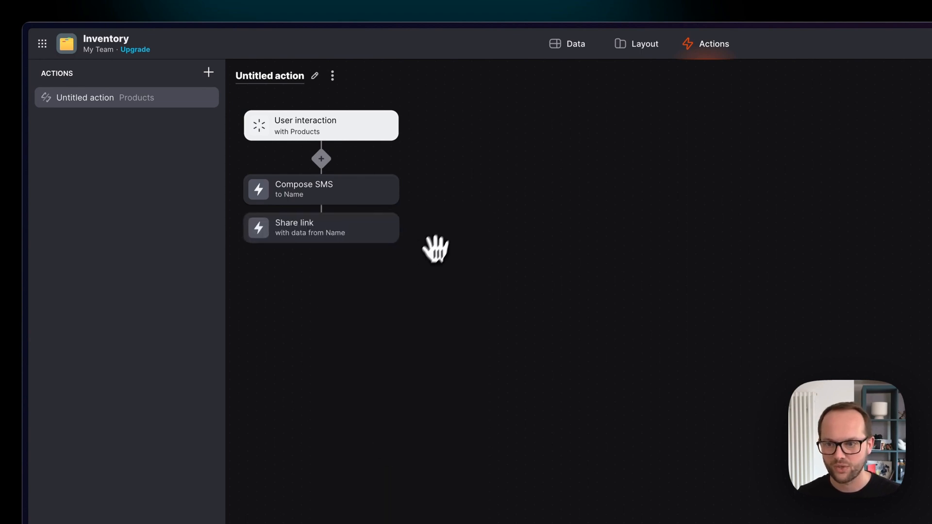
{"action": "left_click", "coordinate": [321, 242]}
{"action": "scroll", "coordinate": [369, 437], "scroll_direction": "down", "scroll_amount": 3}
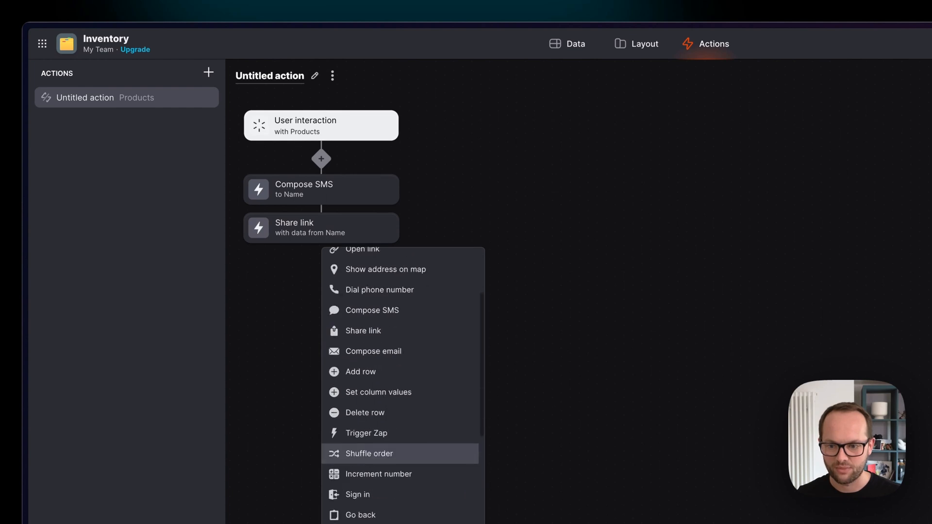
{"action": "left_click", "coordinate": [388, 520]}
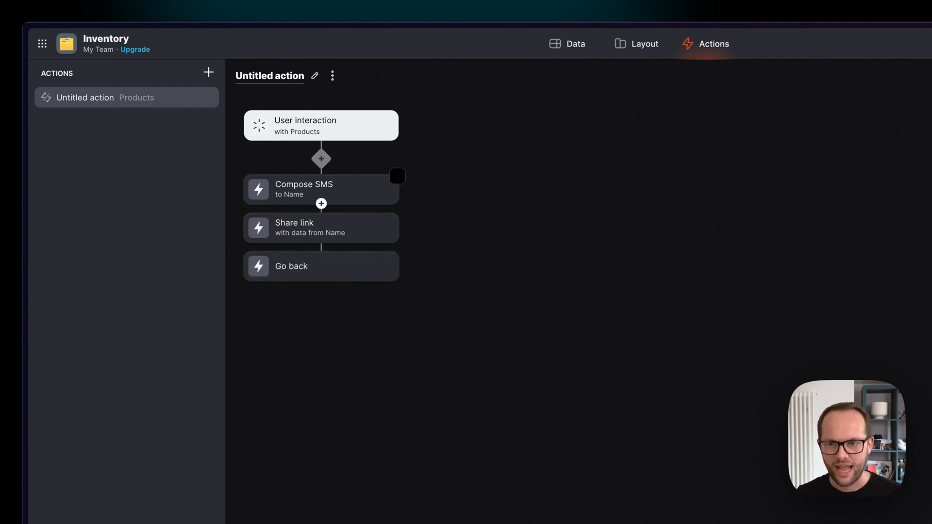
Add a condition above Compose SMS requiring the User Profile's Role to be "Admin".
{"action": "left_click", "coordinate": [322, 160]}
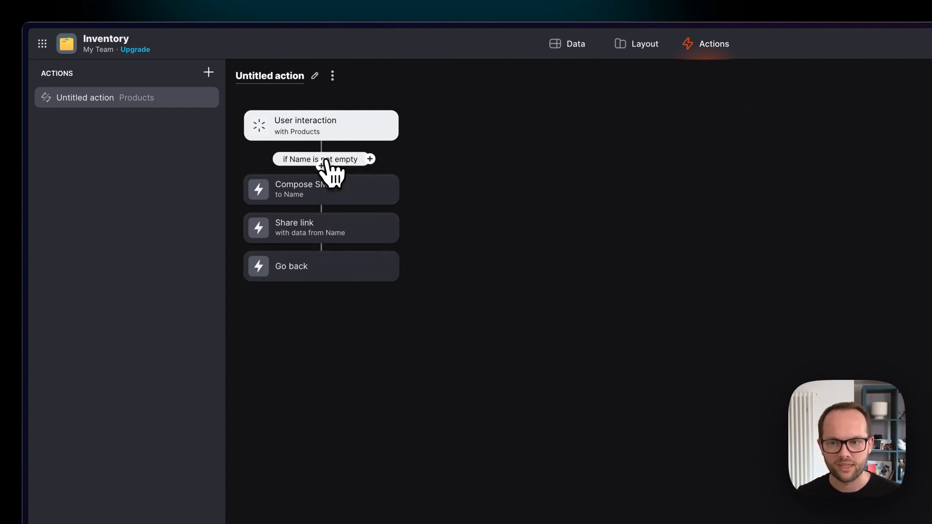
{"action": "left_click", "coordinate": [348, 161]}
{"action": "left_click", "coordinate": [339, 221]}
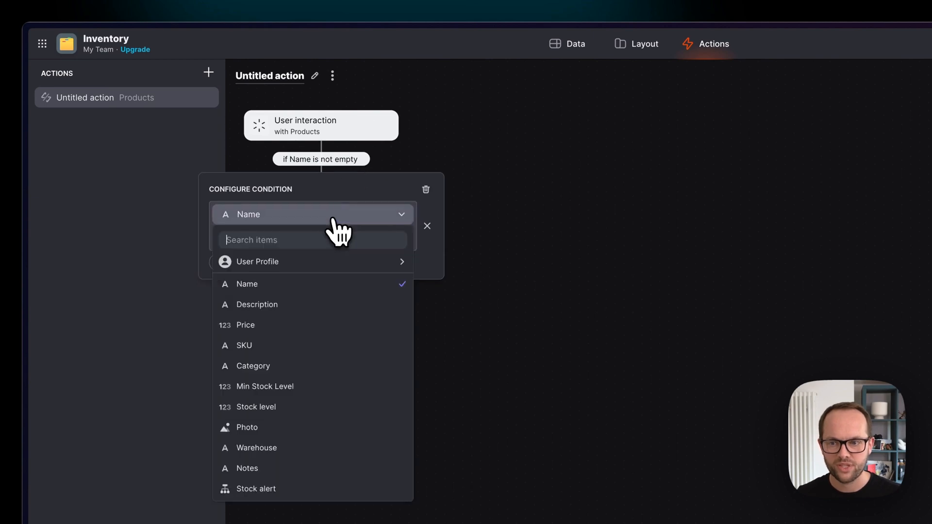
{"action": "mouse_move", "coordinate": [332, 268]}
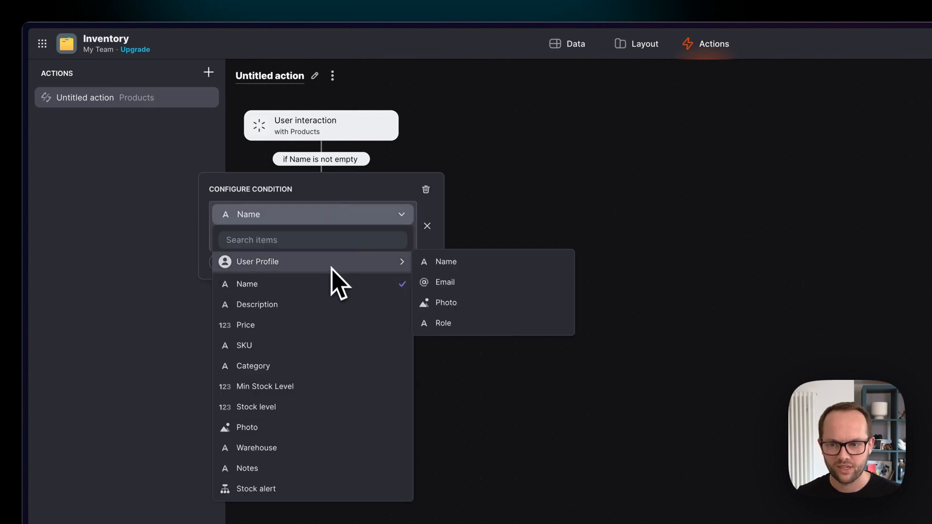
{"action": "left_click", "coordinate": [464, 323]}
{"action": "left_click", "coordinate": [272, 238]}
{"action": "left_click", "coordinate": [238, 262]}
{"action": "left_click", "coordinate": [377, 237]}
{"action": "type", "text": "Admin"}
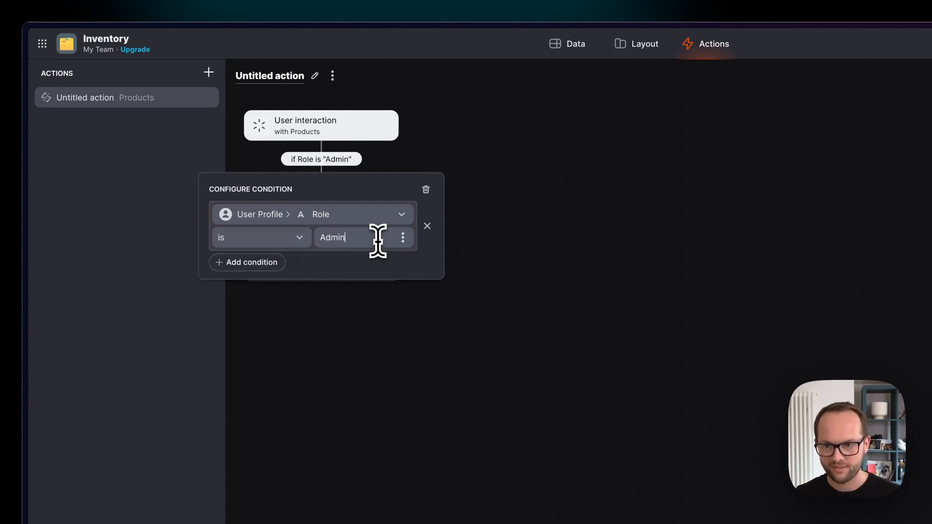
{"action": "left_click", "coordinate": [545, 208]}
Add an else branch to the Role condition and look through the actions available for it.
{"action": "left_click", "coordinate": [368, 163]}
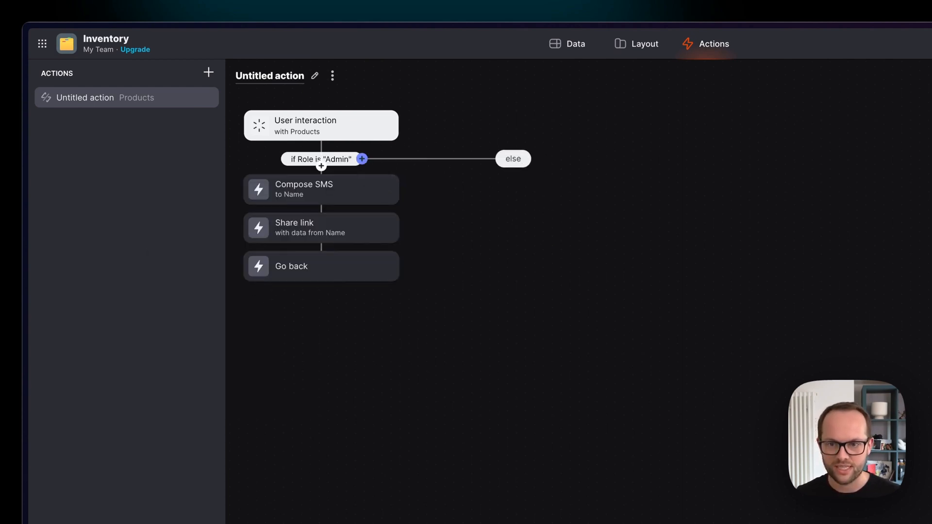
{"action": "left_click", "coordinate": [515, 165]}
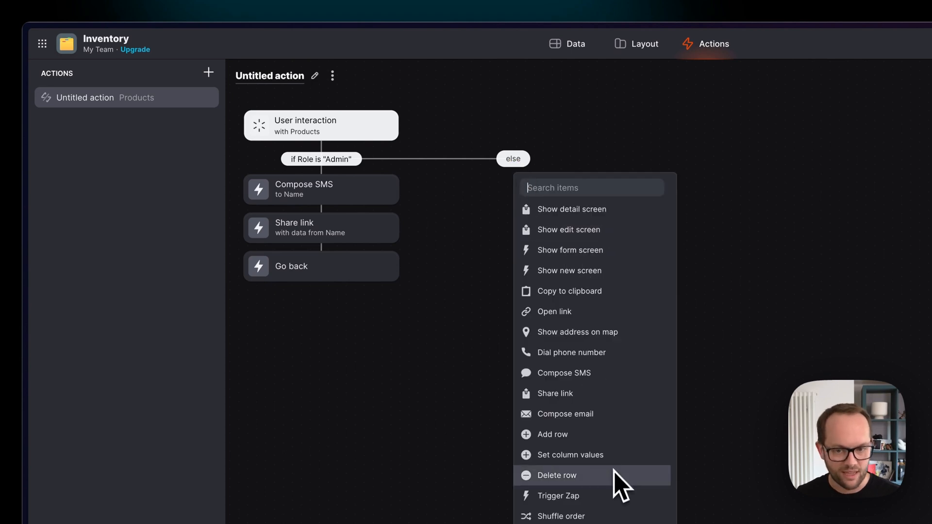
{"action": "left_click", "coordinate": [834, 436]}
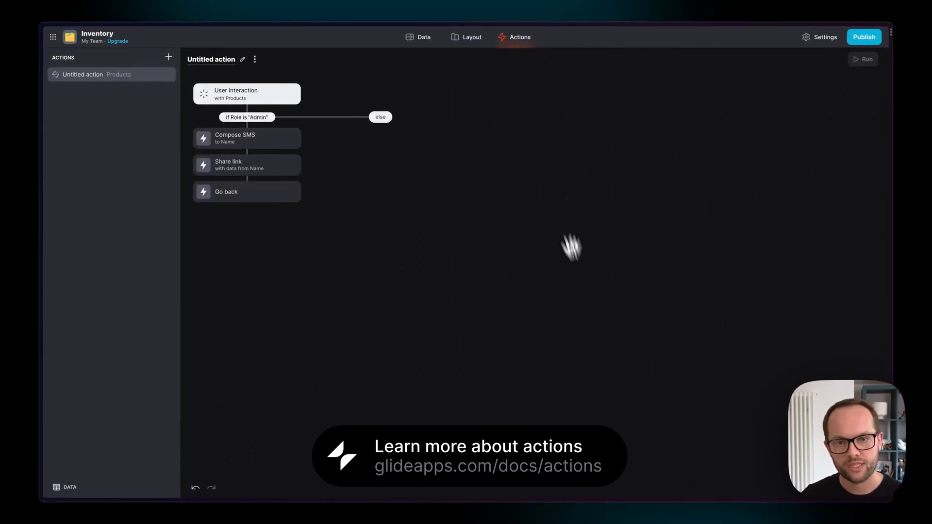
Create a second custom action, leaving its default setup, and return to the layout editor.
{"action": "left_click", "coordinate": [168, 57]}
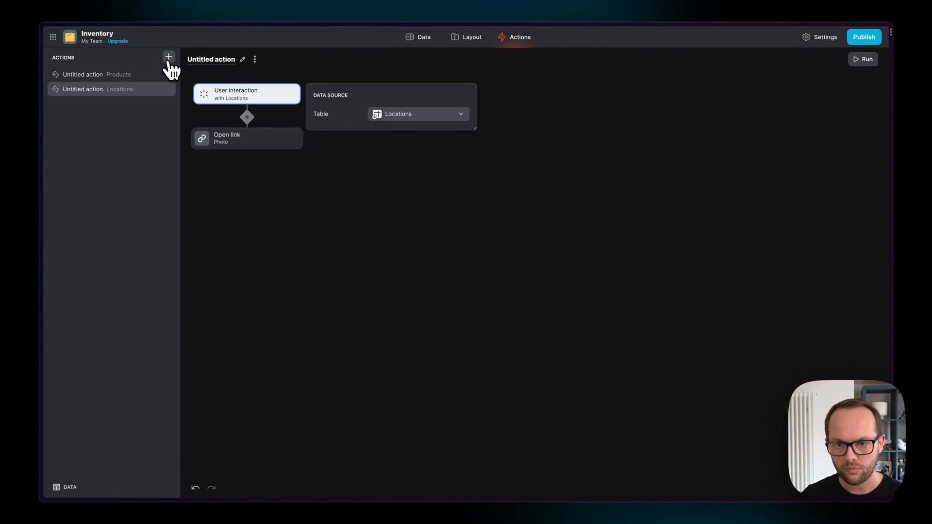
{"action": "left_click", "coordinate": [145, 121]}
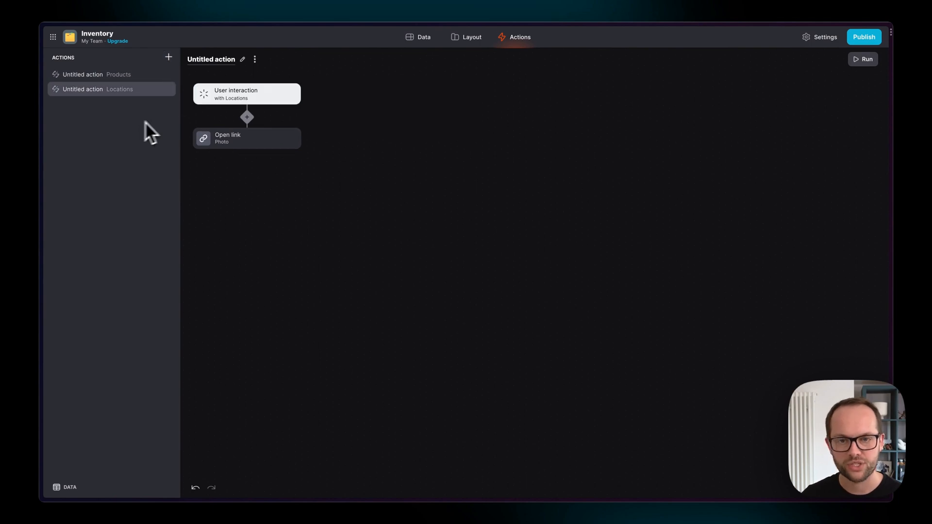
{"action": "left_click", "coordinate": [485, 39]}
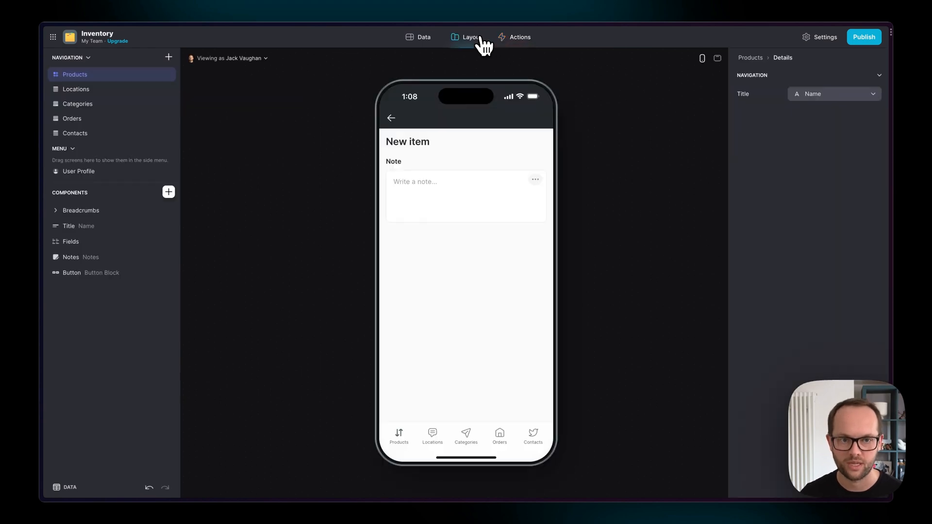
Add the OpenAI integration to the app from the integration settings and review its features.
{"action": "left_click", "coordinate": [820, 38]}
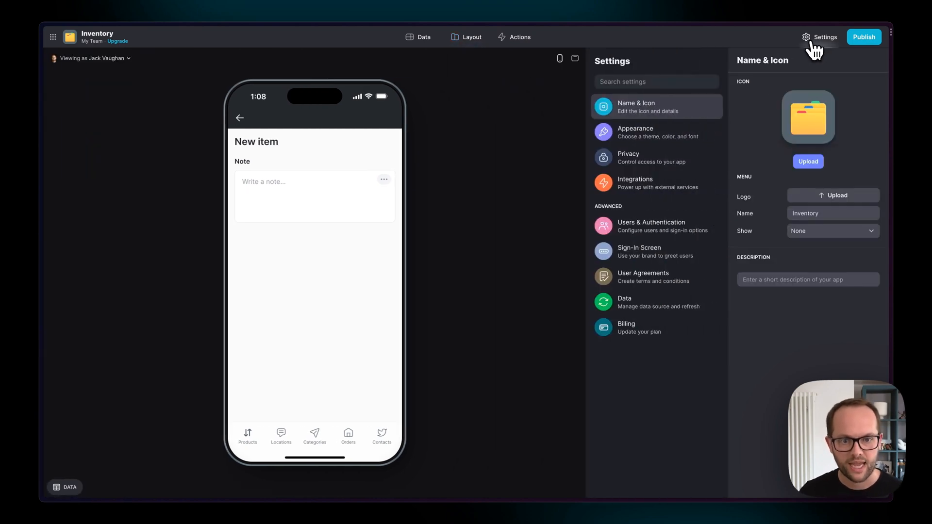
{"action": "left_click", "coordinate": [660, 187]}
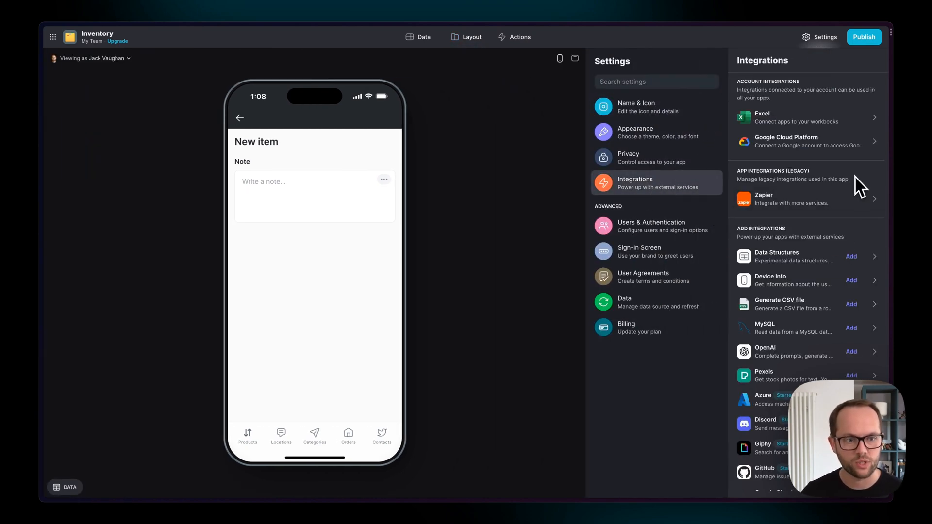
{"action": "scroll", "coordinate": [822, 266], "scroll_direction": "down", "scroll_amount": 1}
{"action": "scroll", "coordinate": [822, 266], "scroll_direction": "down", "scroll_amount": 4}
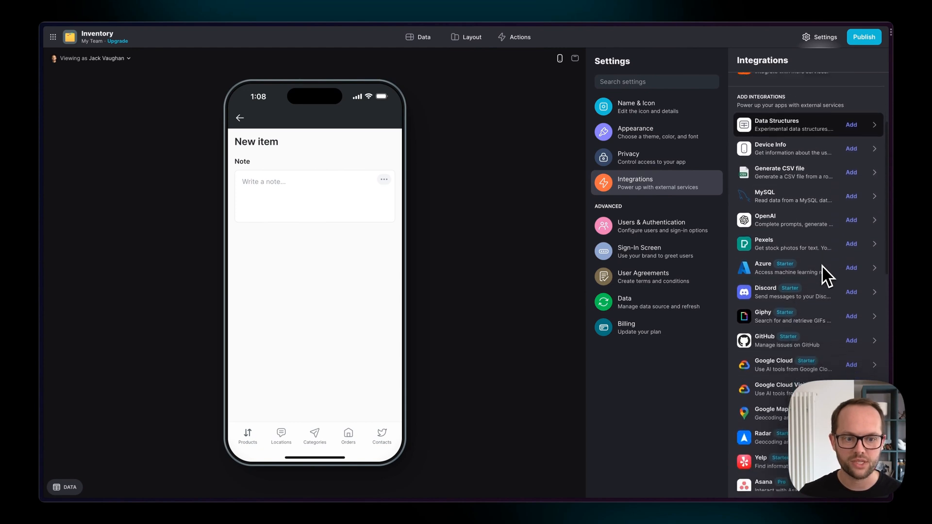
{"action": "scroll", "coordinate": [822, 266], "scroll_direction": "up", "scroll_amount": 2}
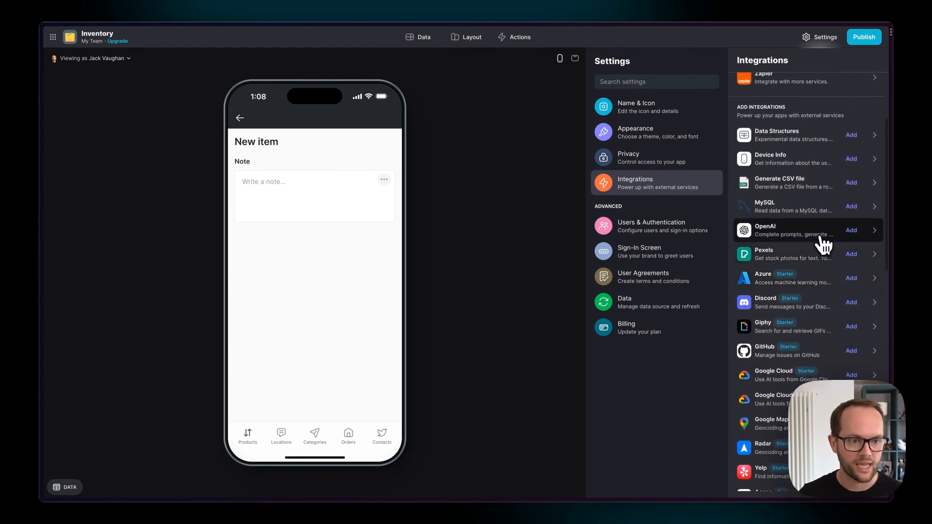
{"action": "left_click", "coordinate": [853, 234]}
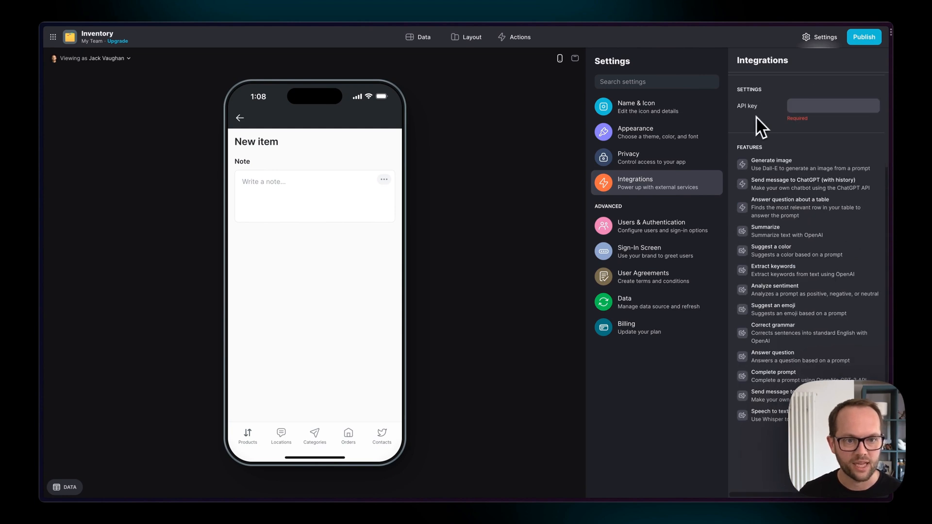
{"action": "scroll", "coordinate": [796, 117], "scroll_direction": "up", "scroll_amount": 3}
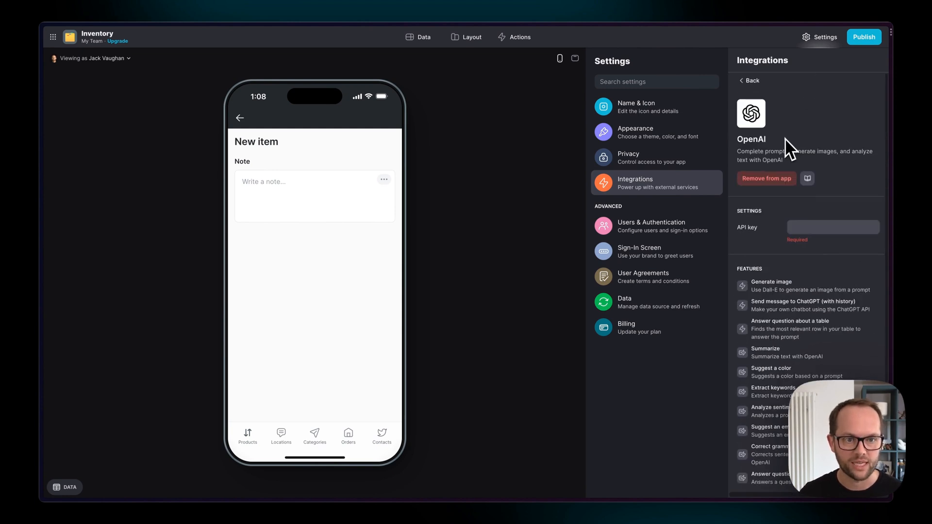
Examine the Gmail integration's details and go back to the list of integrations.
{"action": "left_click", "coordinate": [752, 81]}
{"action": "scroll", "coordinate": [788, 268], "scroll_direction": "down", "scroll_amount": 10}
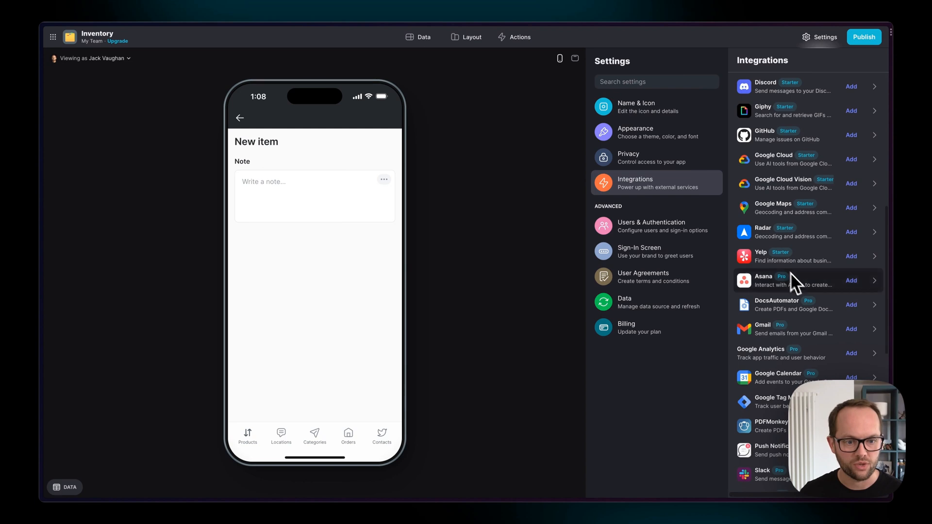
{"action": "left_click", "coordinate": [771, 329]}
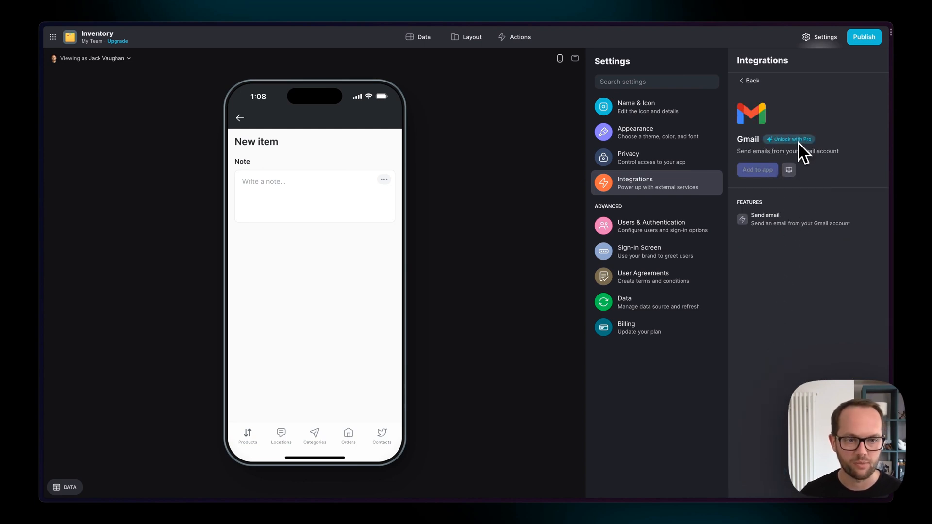
{"action": "left_click", "coordinate": [750, 91]}
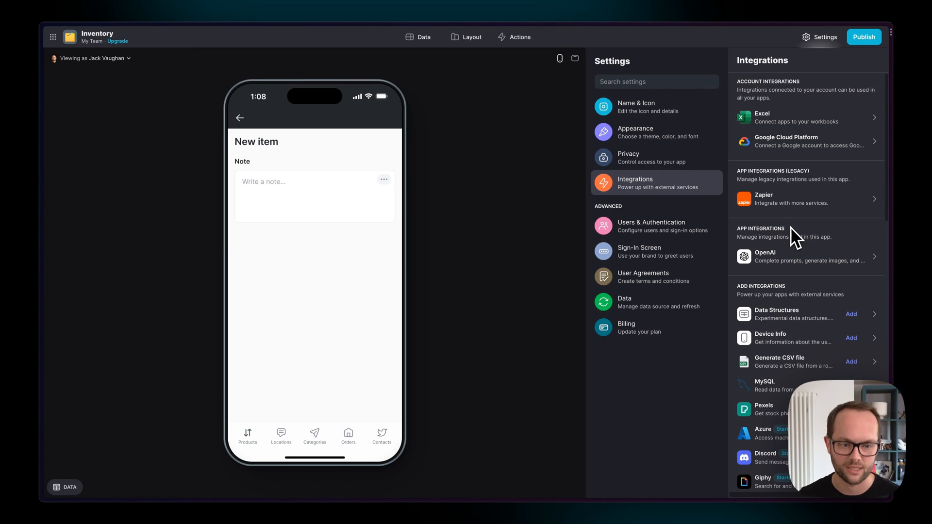